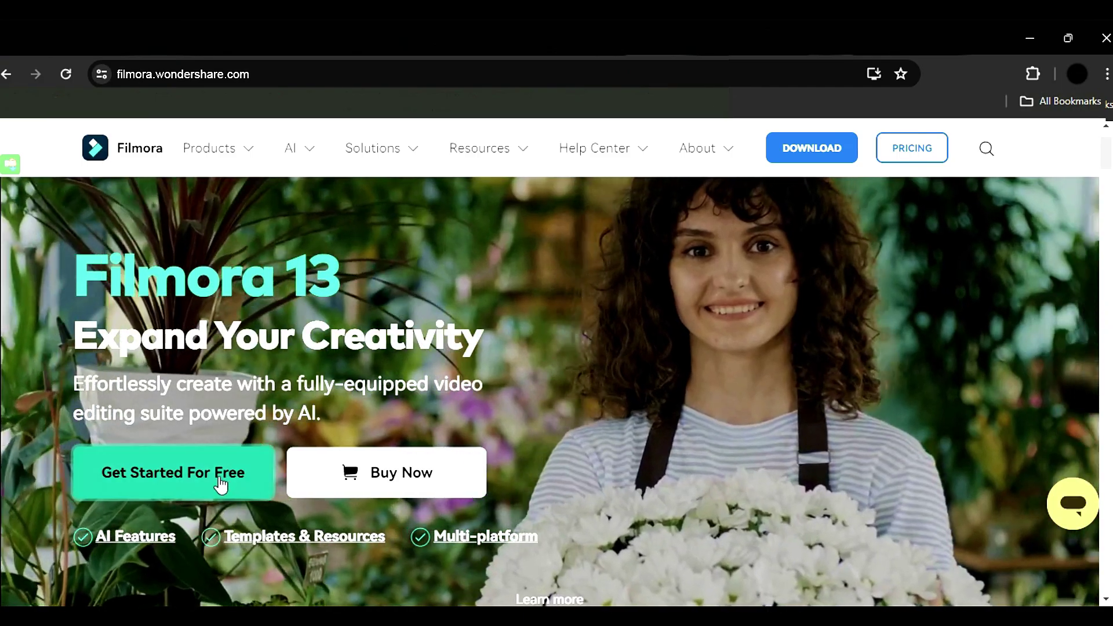
- Start the free Filmora installer download from the Filmora homepage with 'Get Started For Free'
click(220, 484)
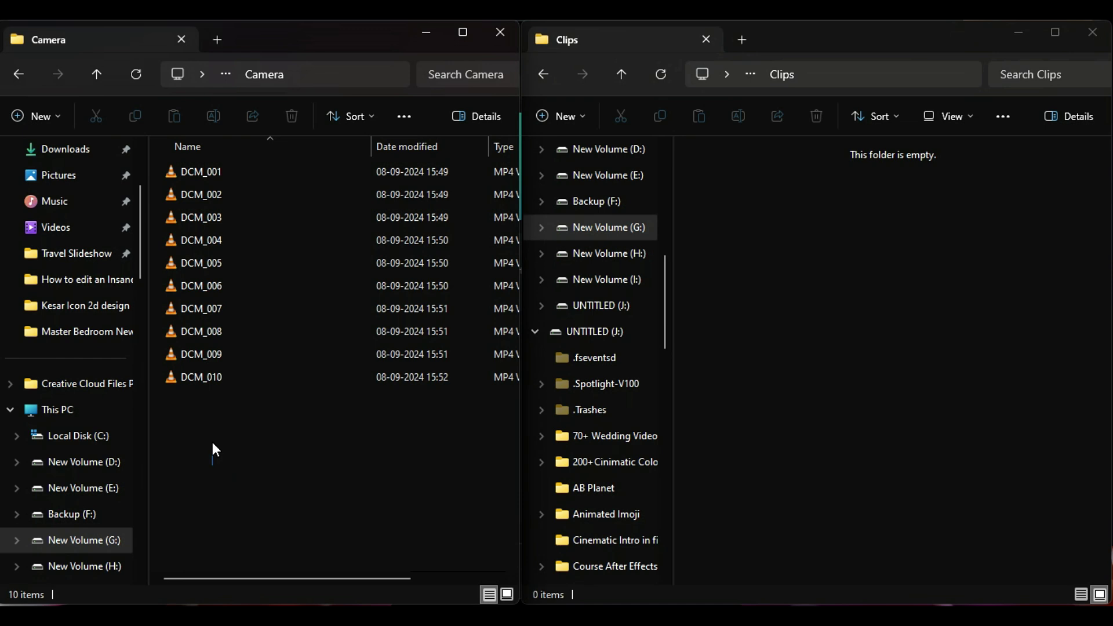
- Move all ten DCM clips into Clips and create a new Vlog_66 folder there
mouse_move(212, 442)
mouse_down()
mouse_move(258, 171)
mouse_move(757, 240)
mouse_move(849, 275)
mouse_up()
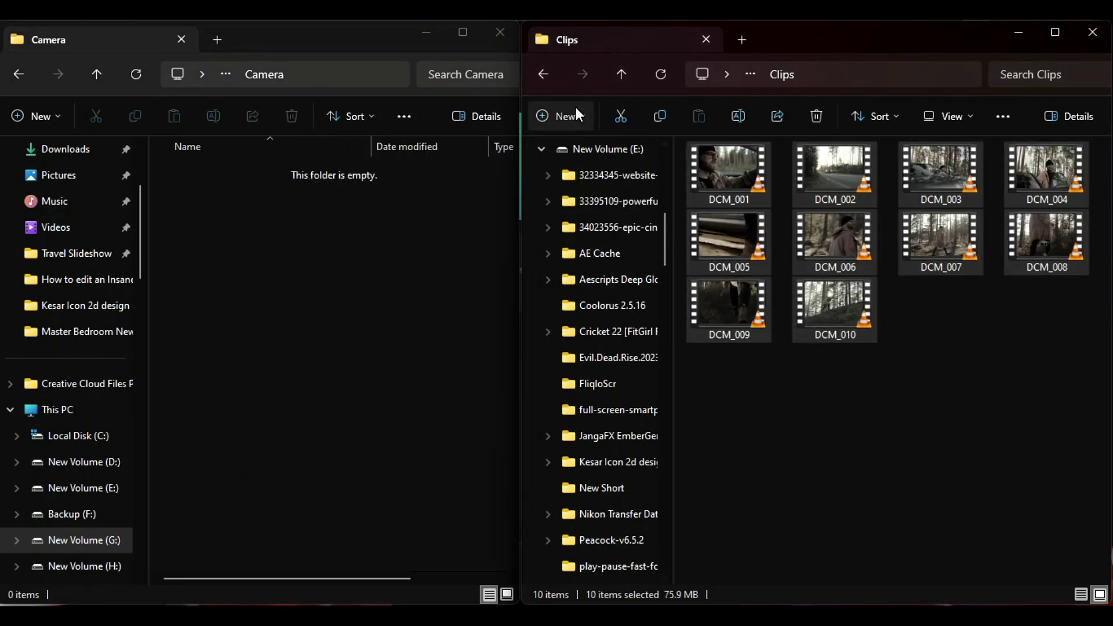
key(ctrl+shift+n)
text(Vlog_66)
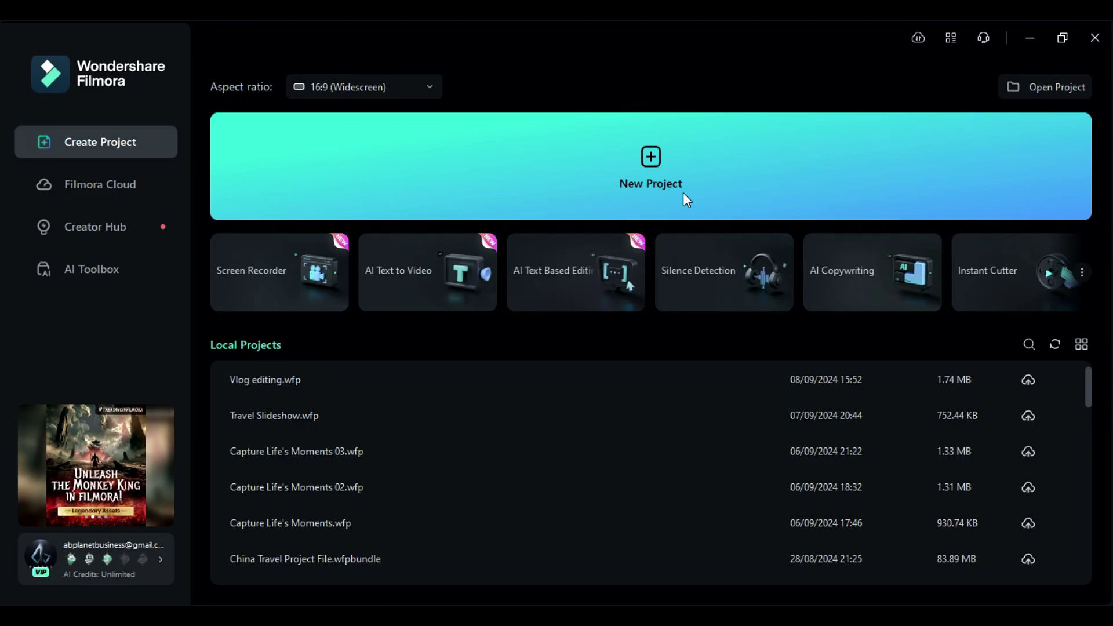
- Start a new project, import the DCM clips and place them on the video track
click(683, 192)
click(340, 273)
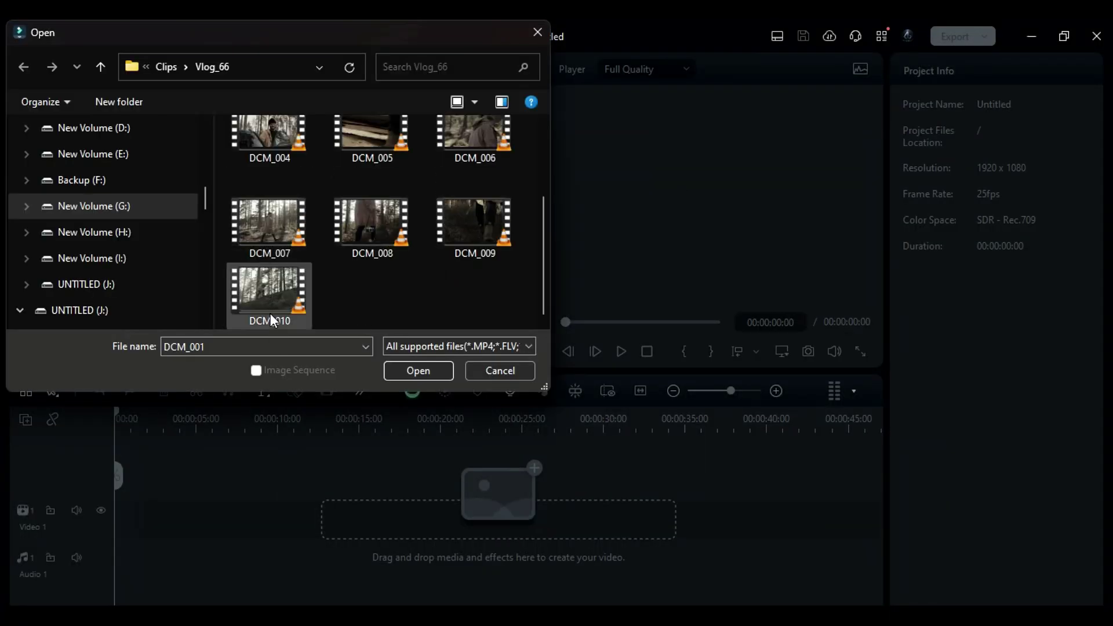
key(Return)
drag(325, 233, 157, 530)
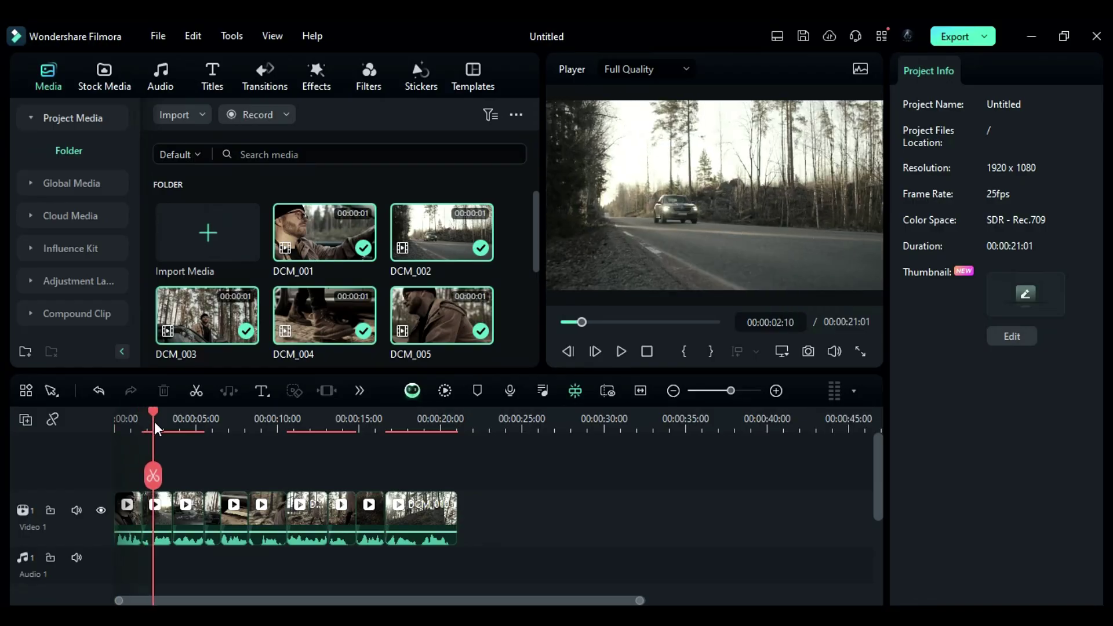
- Delete an unwanted clip piece and split the clip near the 11-second mark
click(239, 513)
key(Delete)
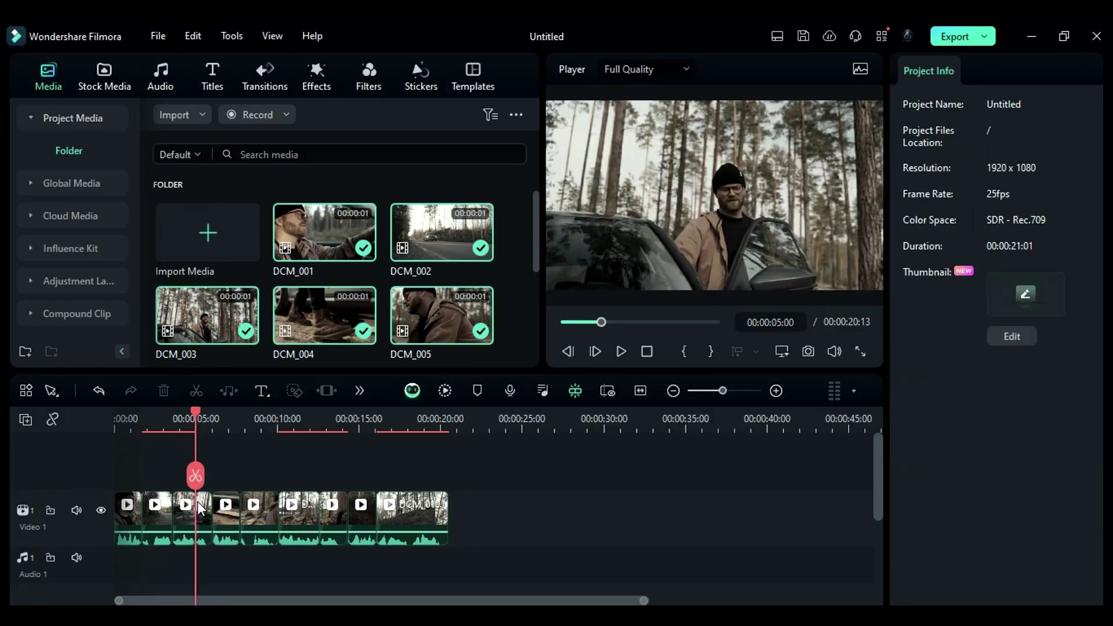
click(217, 426)
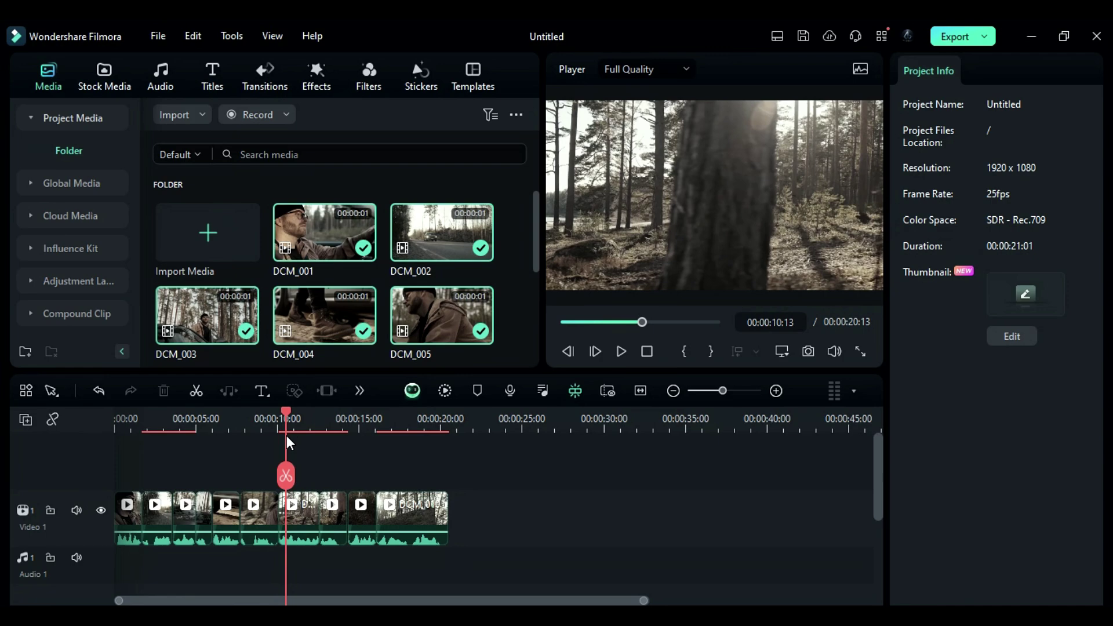
drag(216, 427, 295, 445)
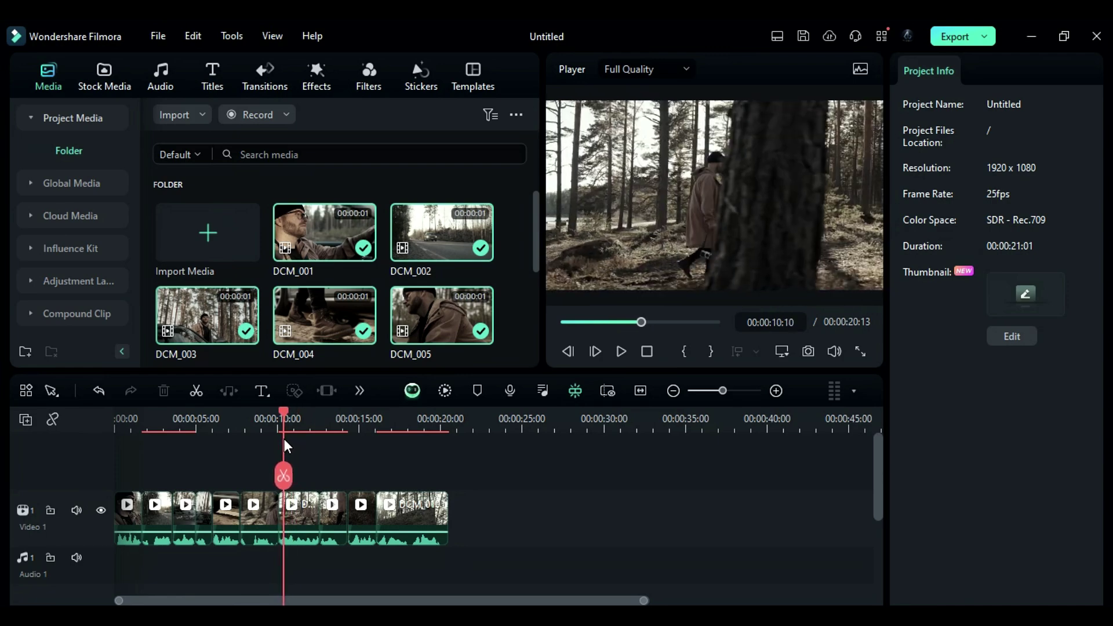
click(294, 504)
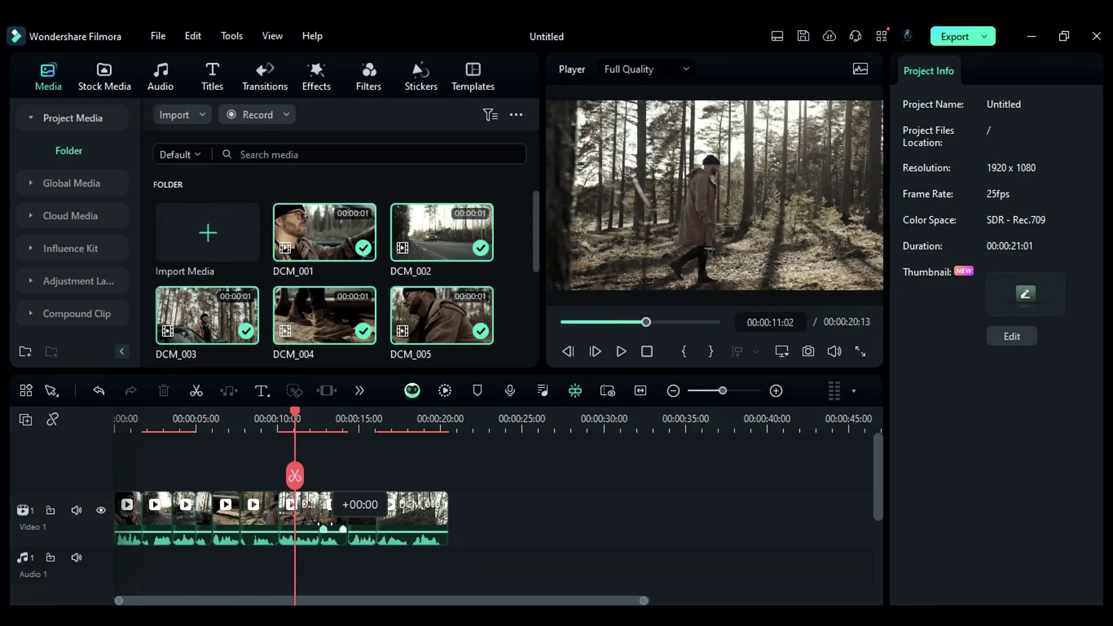
drag(294, 477, 404, 444)
click(297, 477)
- Delete the cut-off clip piece and add the Lifestyle 'Mild Tint' filter over the clips
key(Delete)
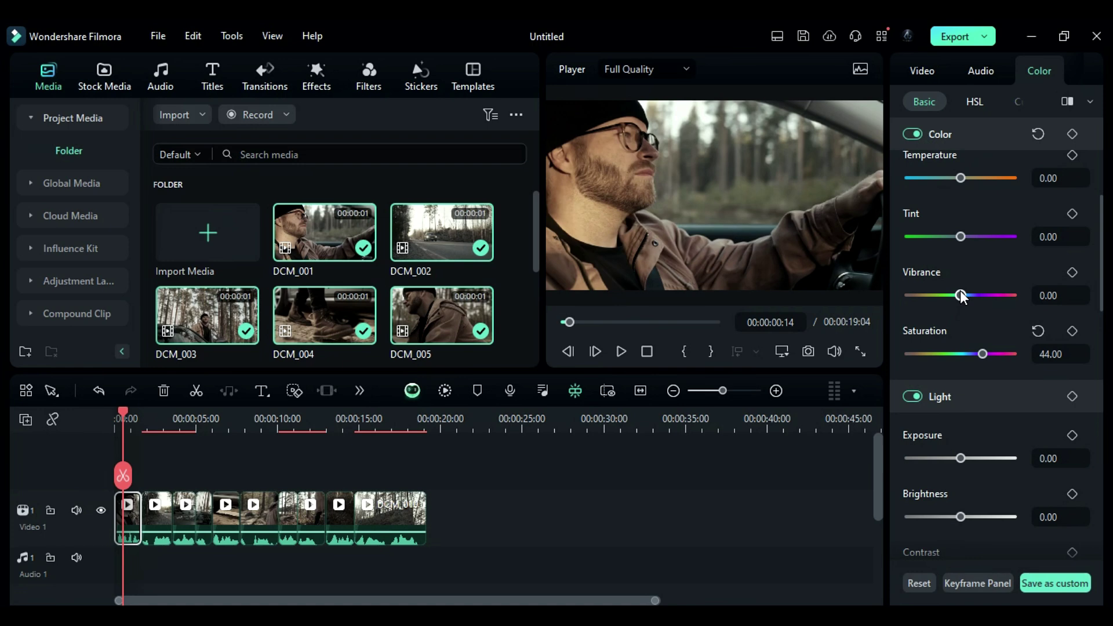
scroll(962, 295, down, 3)
drag(960, 321, 955, 321)
drag(960, 380, 974, 380)
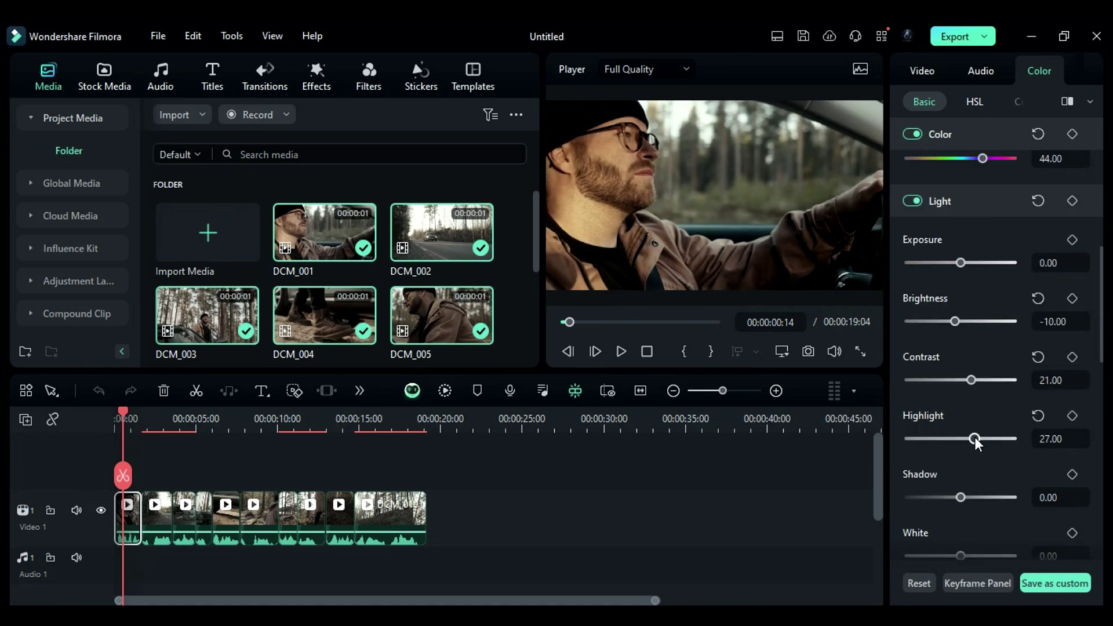
drag(976, 439, 973, 439)
scroll(964, 416, down, 3)
click(374, 90)
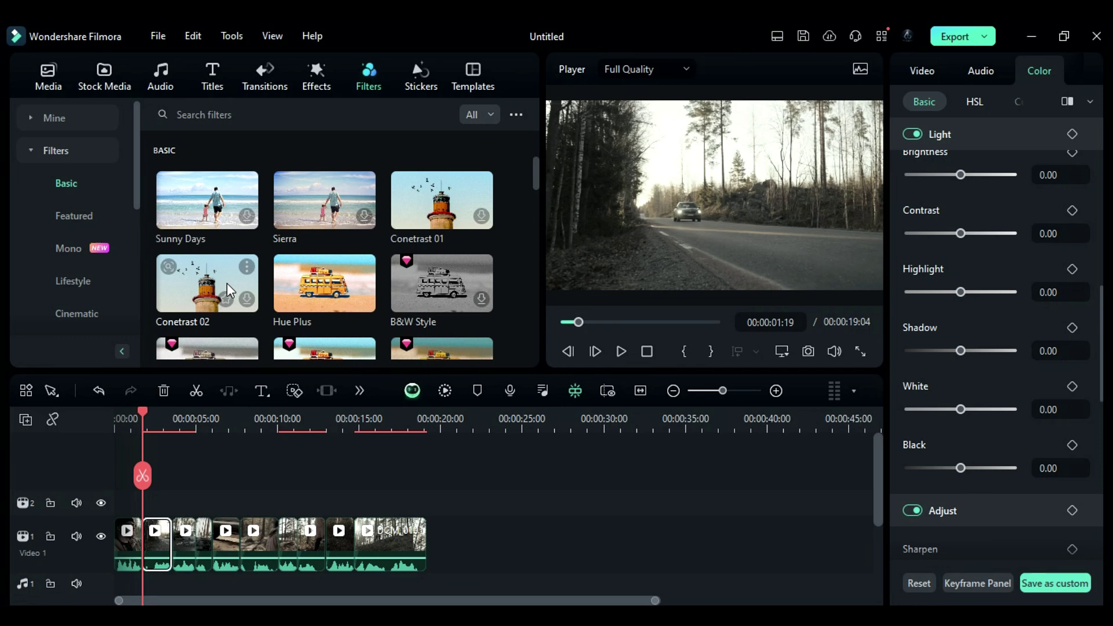
click(88, 285)
scroll(221, 268, down, 2)
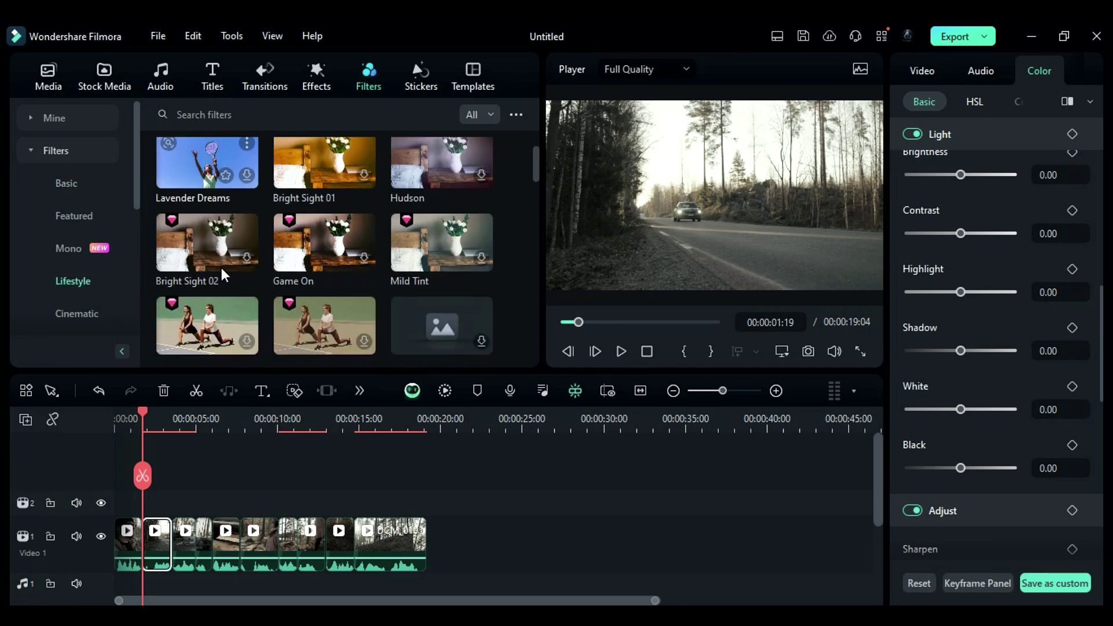
drag(442, 242, 144, 495)
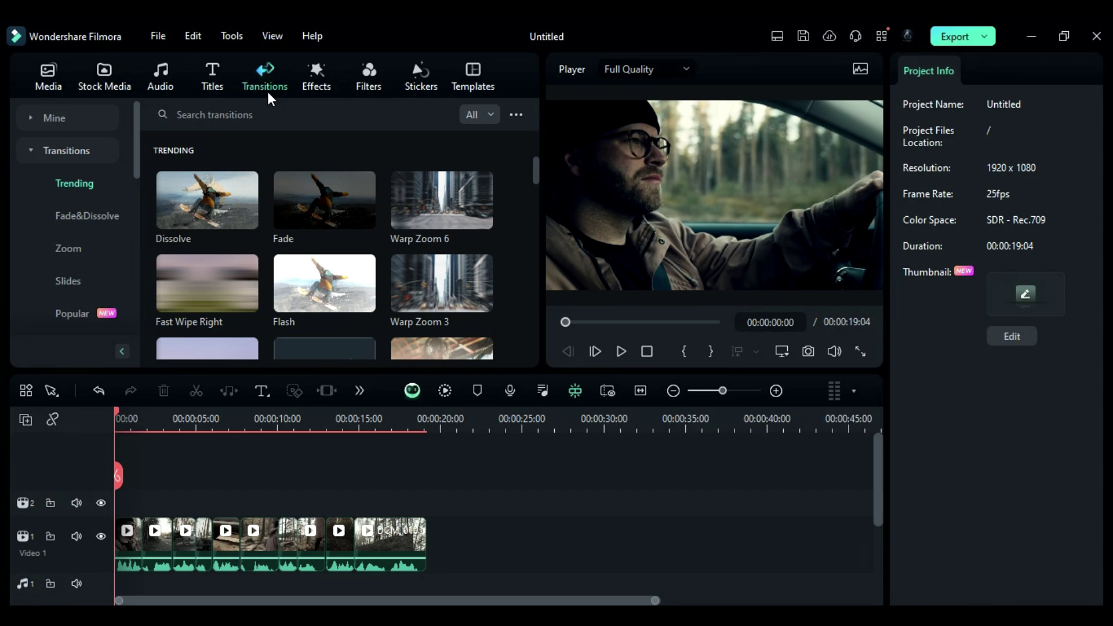
- Add a Fade transition between two clips and a Montage speed ramp to DCM_003
drag(299, 187, 204, 445)
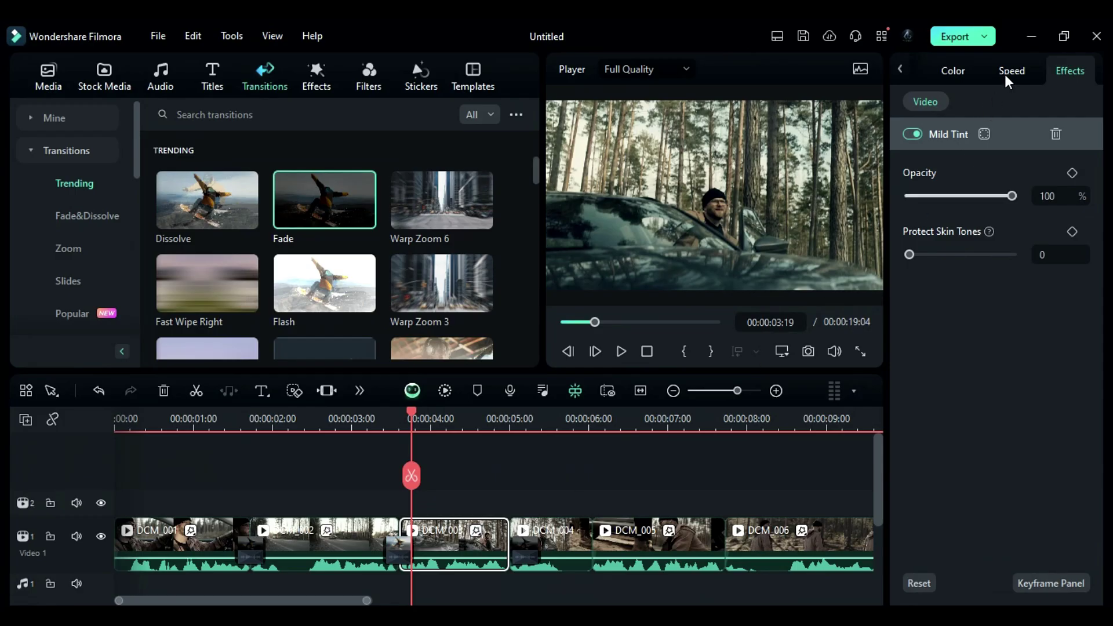
click(1004, 74)
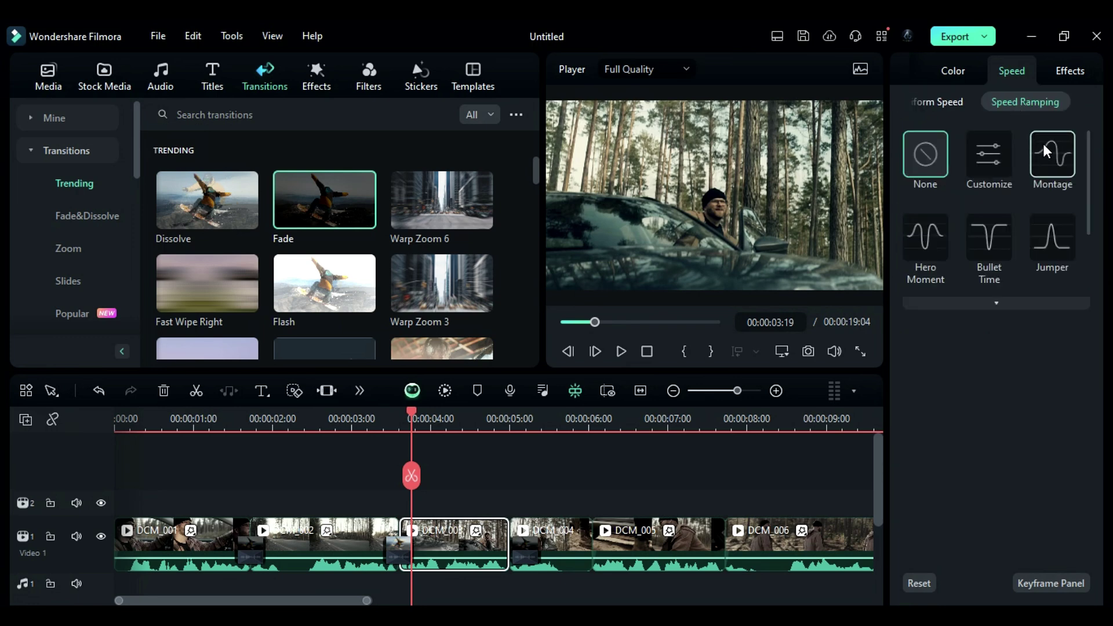
click(1043, 144)
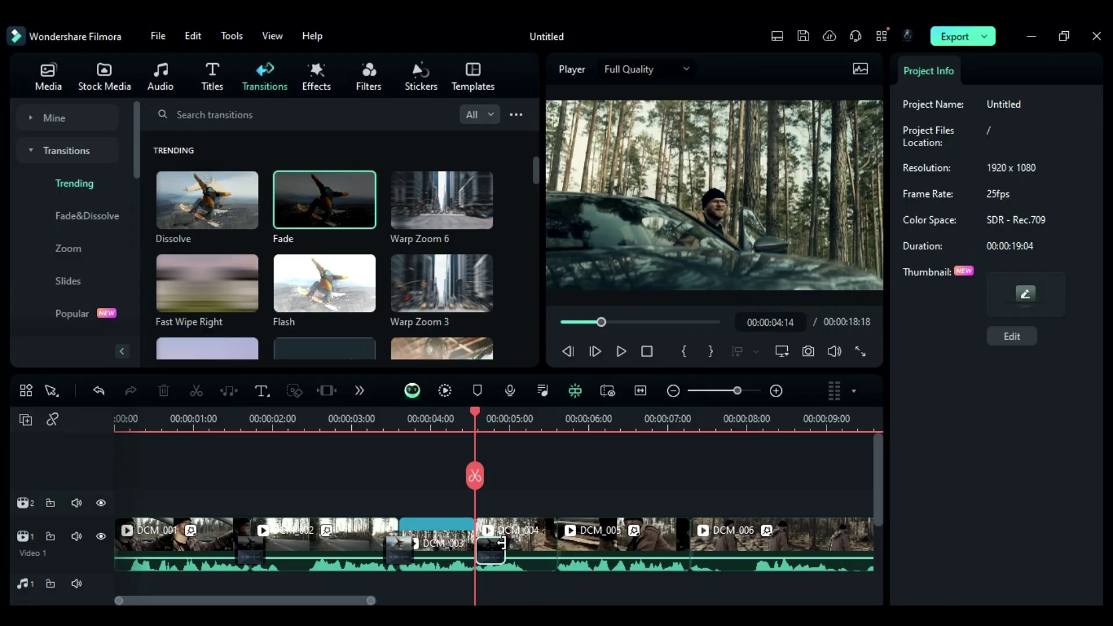
- Open the Fade transition's settings and scrub back to preview it
click(491, 554)
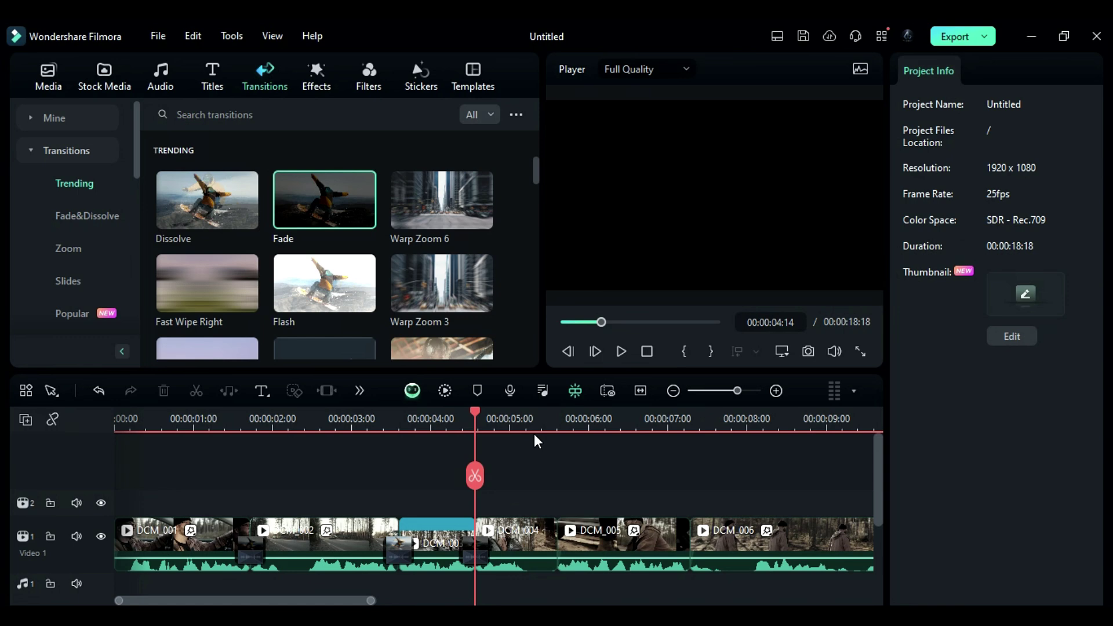
click(572, 426)
mouse_move(571, 425)
mouse_down()
mouse_move(383, 469)
mouse_move(434, 473)
mouse_up()
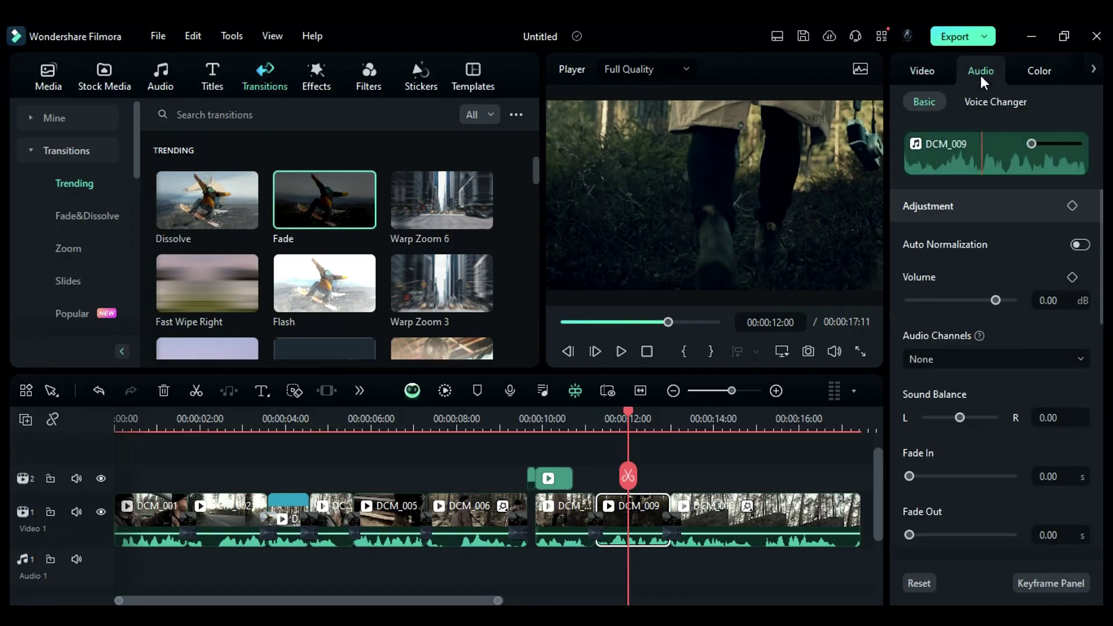
- Raise DCM_009's volume to about 3 dB, add 'Ceeling like Ibiza' music, and open Export
drag(1002, 305, 1000, 306)
click(1006, 355)
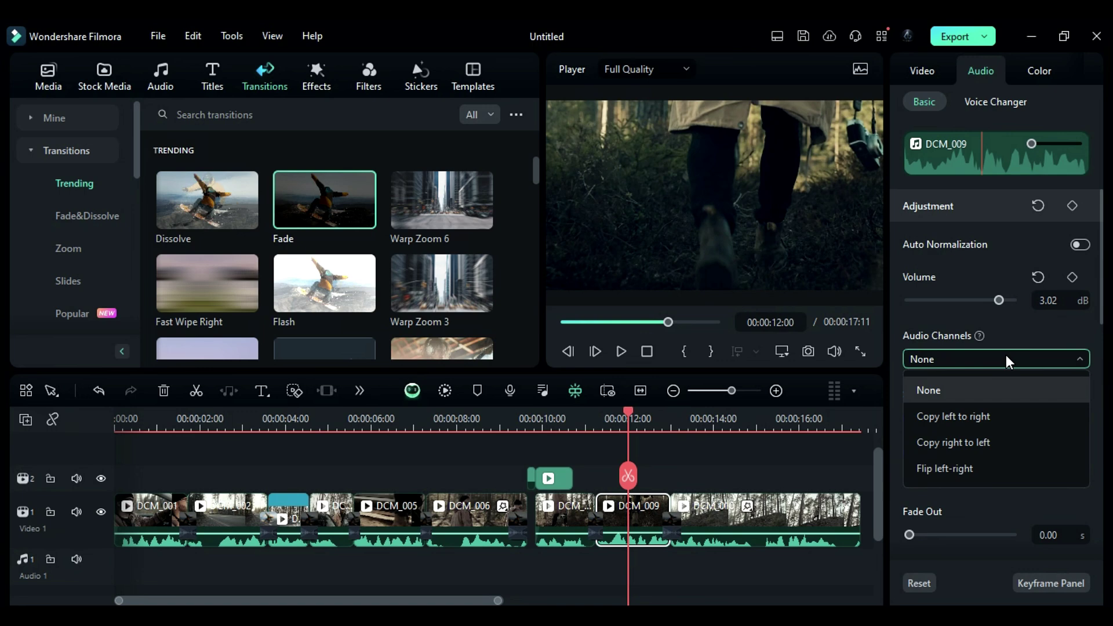
click(995, 387)
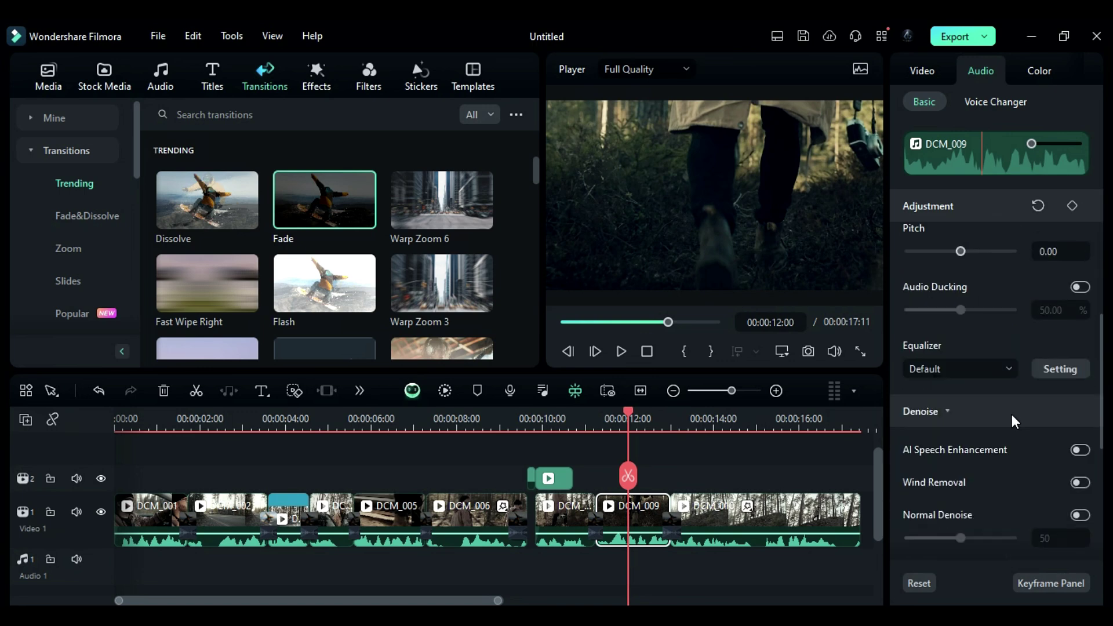
scroll(1012, 416, down, 1)
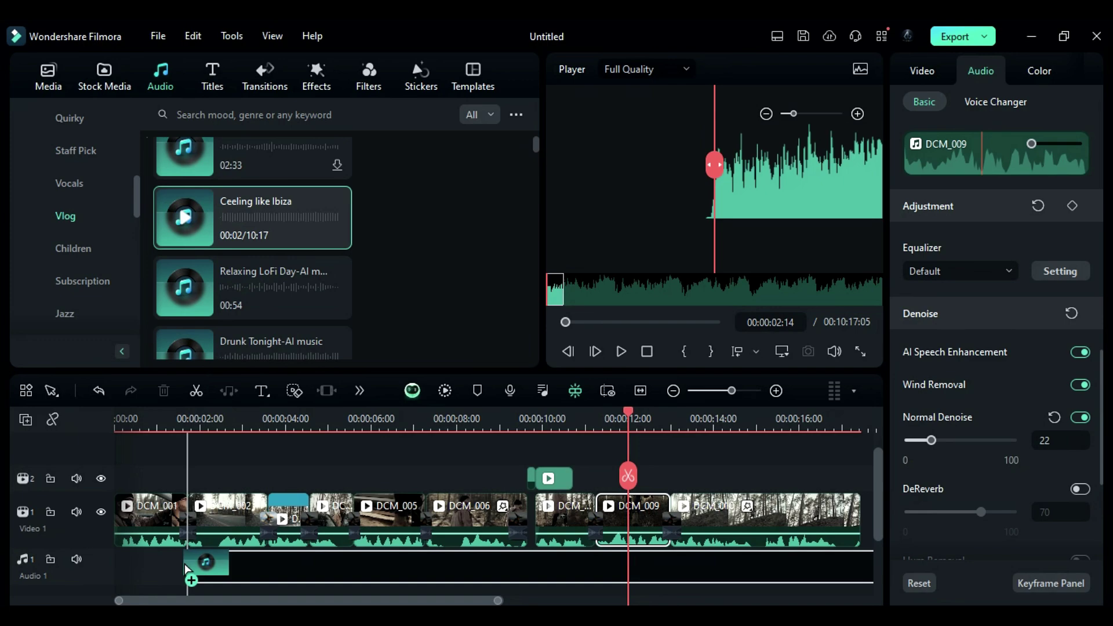
drag(107, 558, 104, 558)
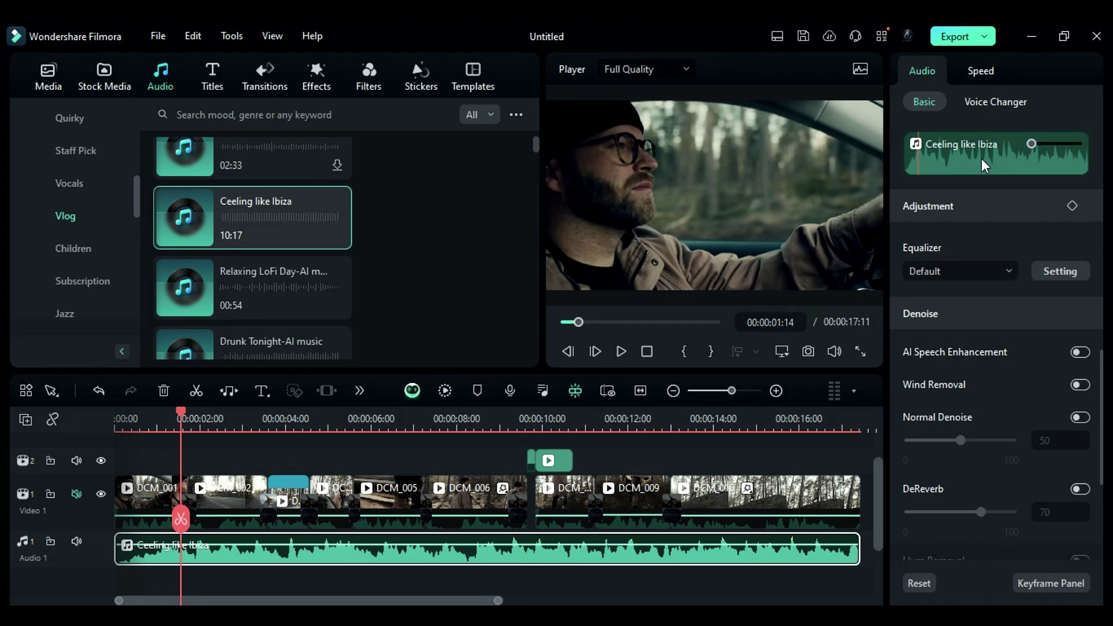
click(958, 36)
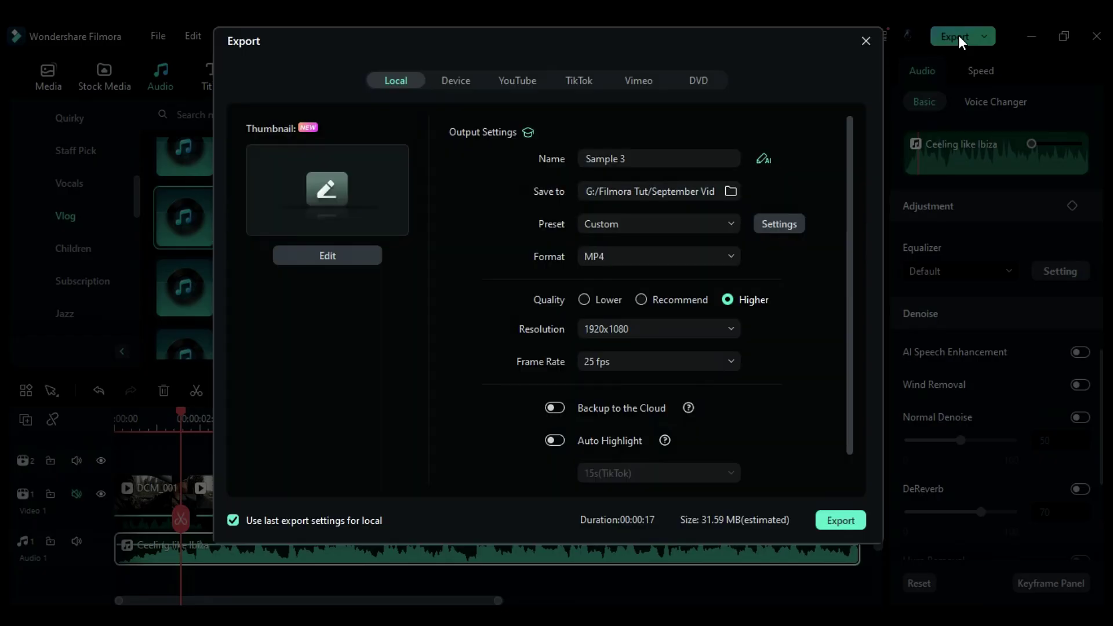
- Switch the Export window to the YouTube options, then to TikTok
click(528, 84)
click(579, 85)
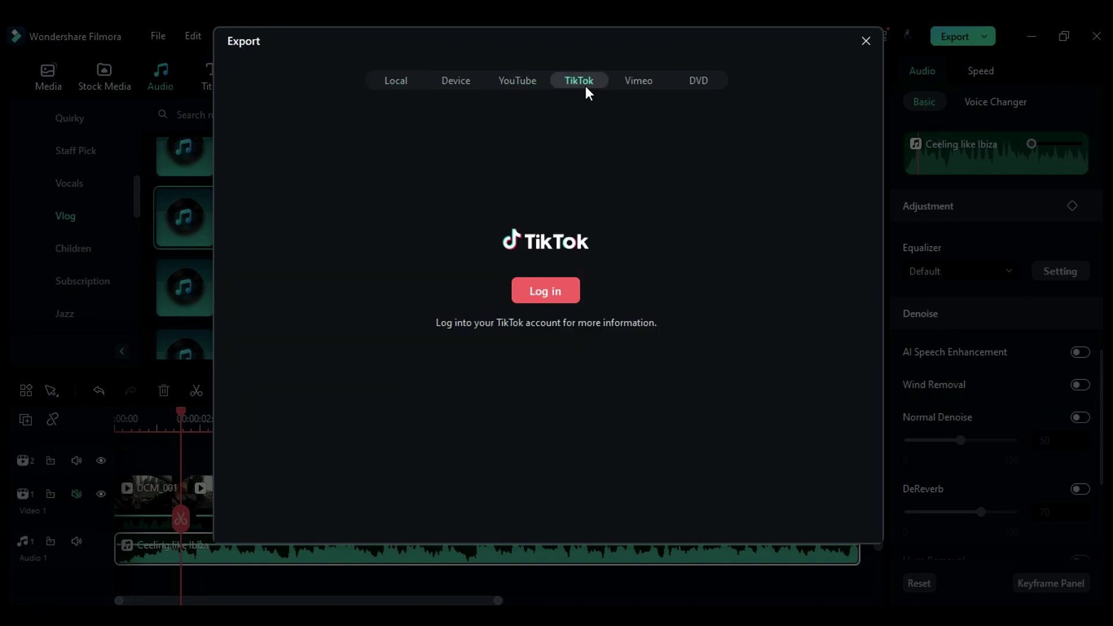